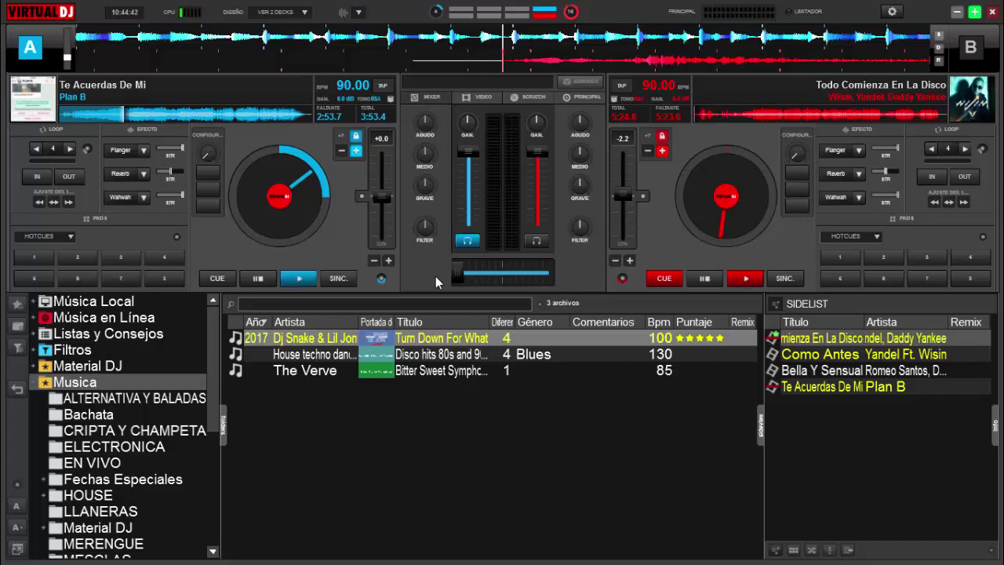
- Open the recording settings and examine the audio and video formats available for recordings
click(892, 12)
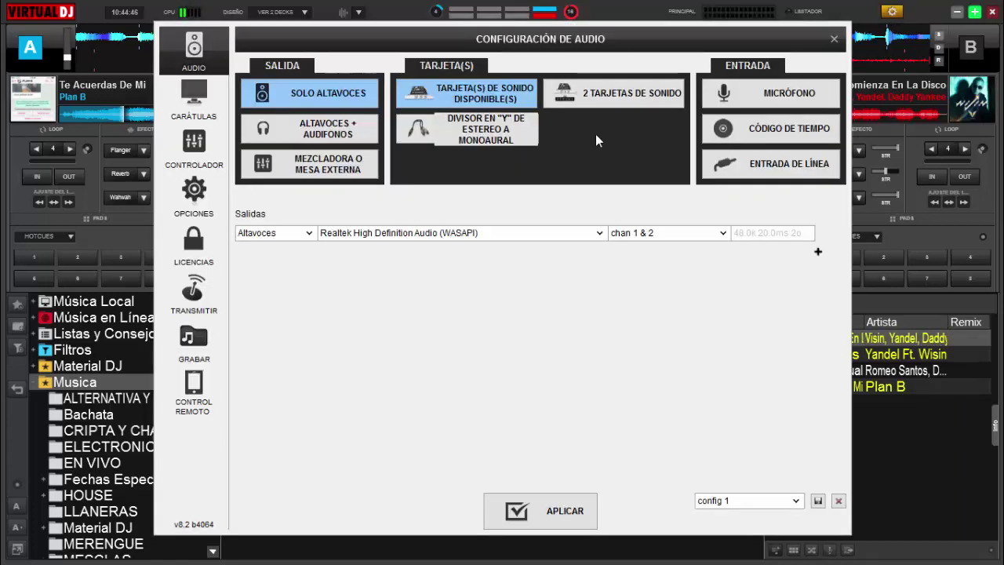
click(194, 341)
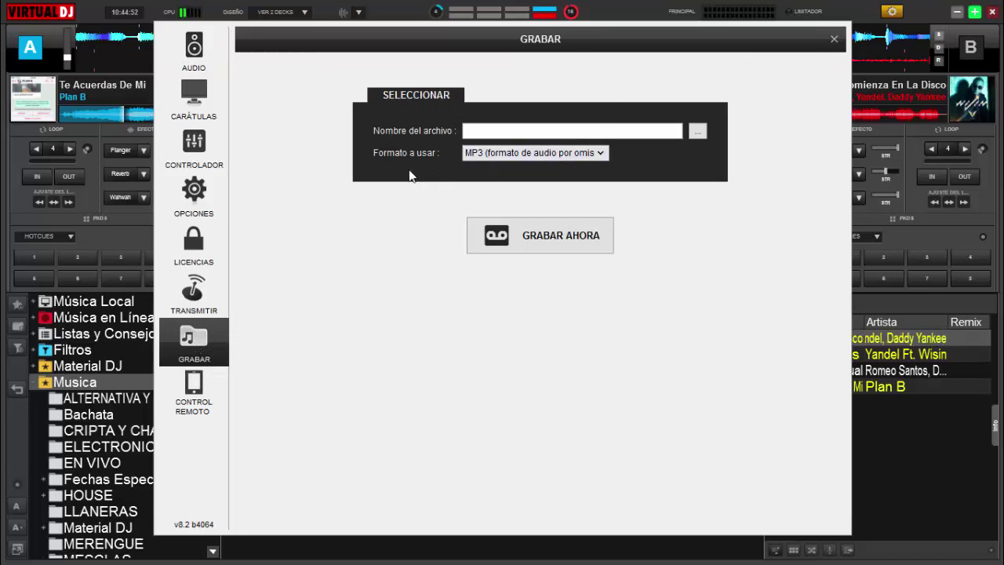
click(593, 154)
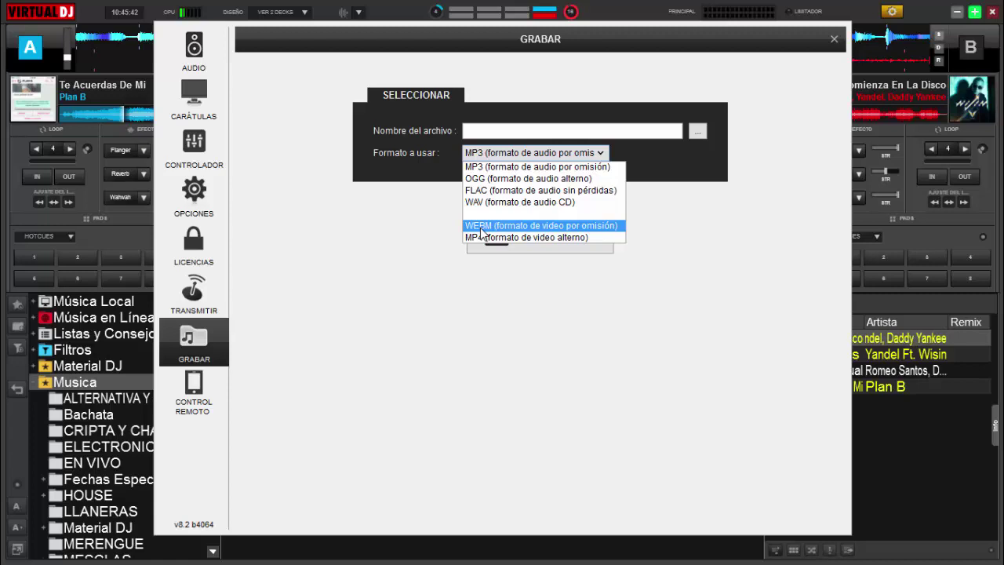
click(703, 260)
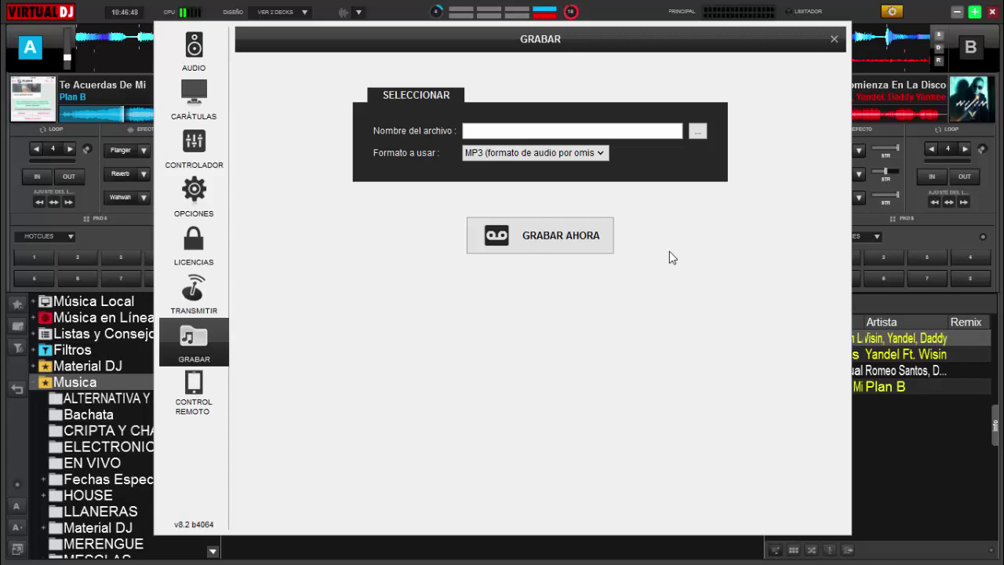
click(600, 157)
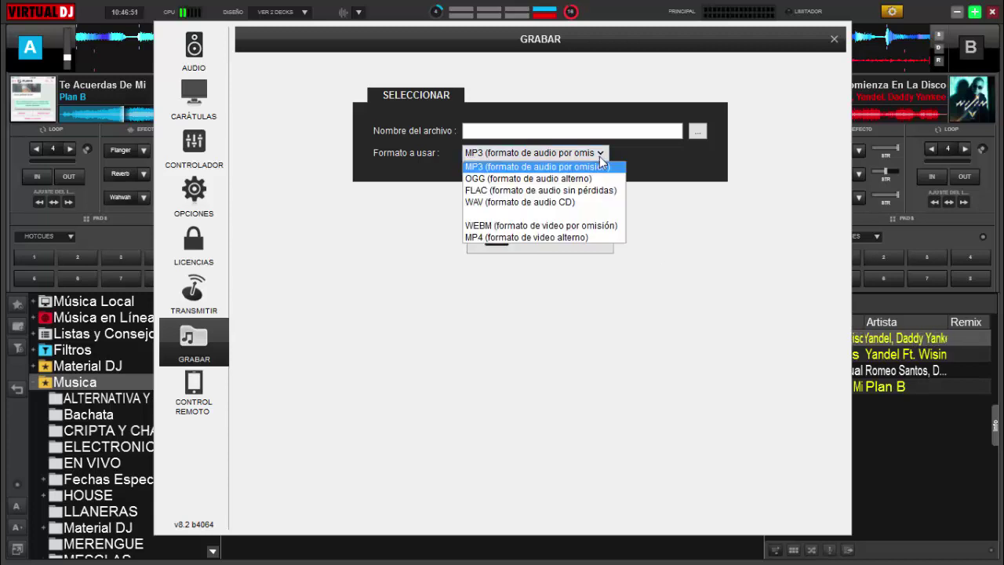
click(361, 252)
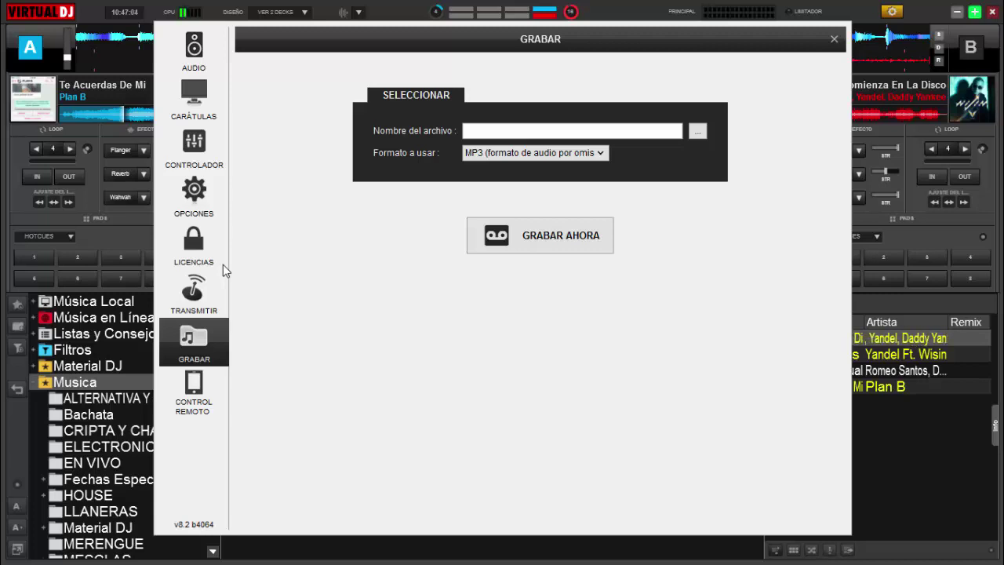
- Open the configuration options and filter them by "recor" to list the recording settings
click(196, 197)
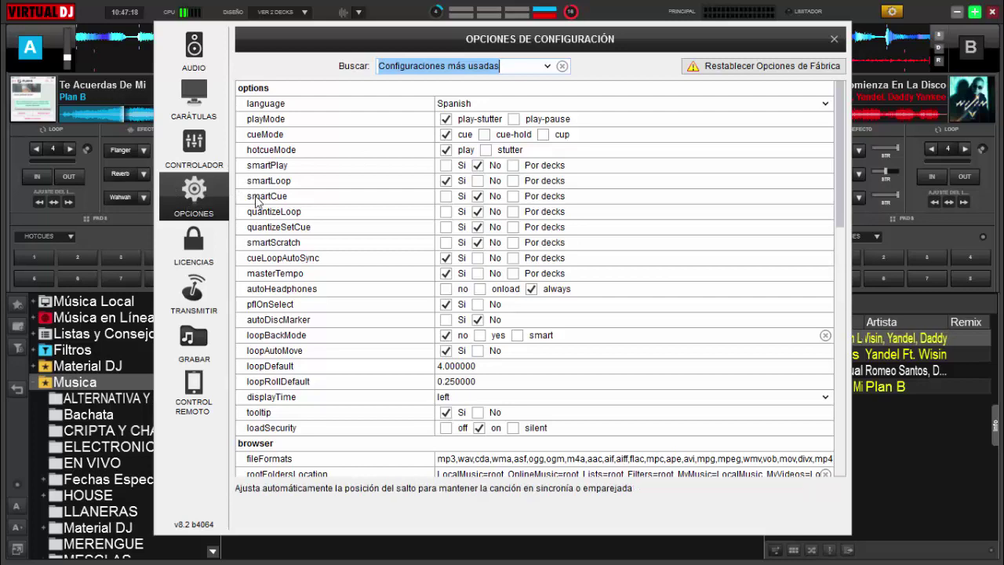
click(531, 69)
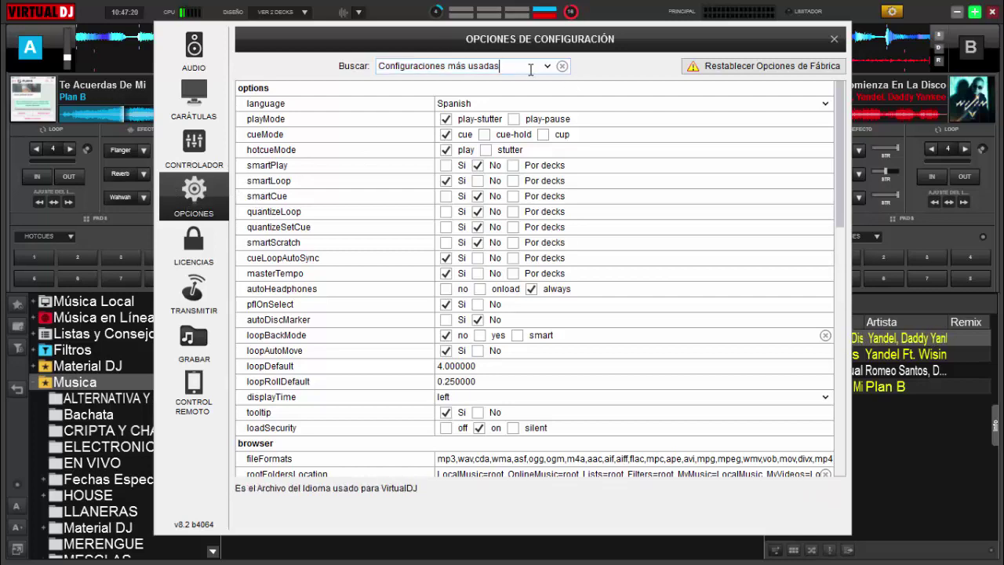
key(BackSpace)
key(BackSpace)
key(BackSpace)
key(BackSpace)
key(BackSpace)
key(BackSpace)
key(BackSpace)
key(BackSpace)
key(BackSpace)
key(BackSpace)
key(BackSpace)
key(BackSpace)
key(BackSpace)
key(BackSpace)
key(BackSpace)
key(BackSpace)
key(BackSpace)
key(BackSpace)
key(BackSpace)
key(BackSpace)
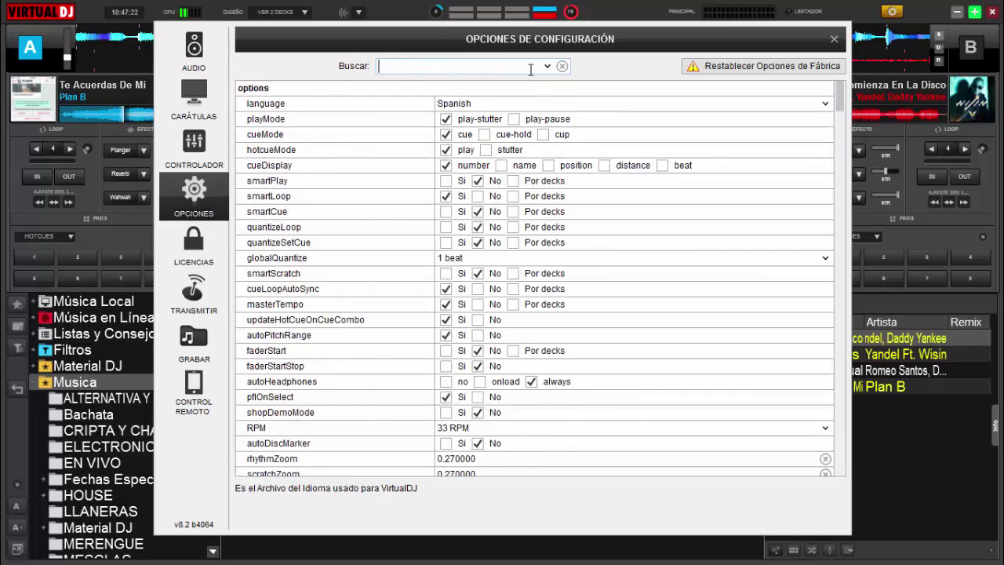
text(recor)
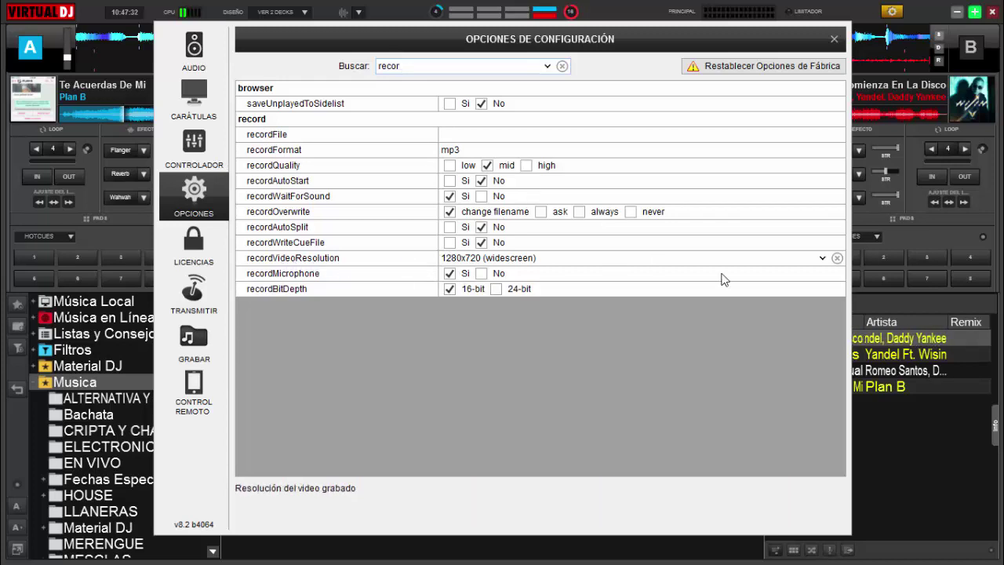
- Review the recordVideoResolution choices and the bit depth and microphone options, and set recordQuality to high
click(822, 262)
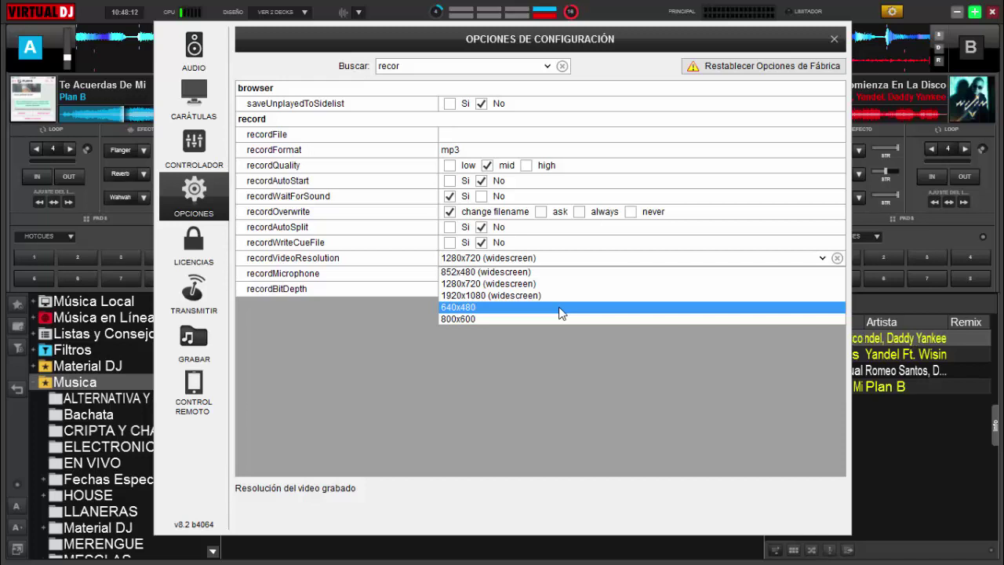
click(541, 258)
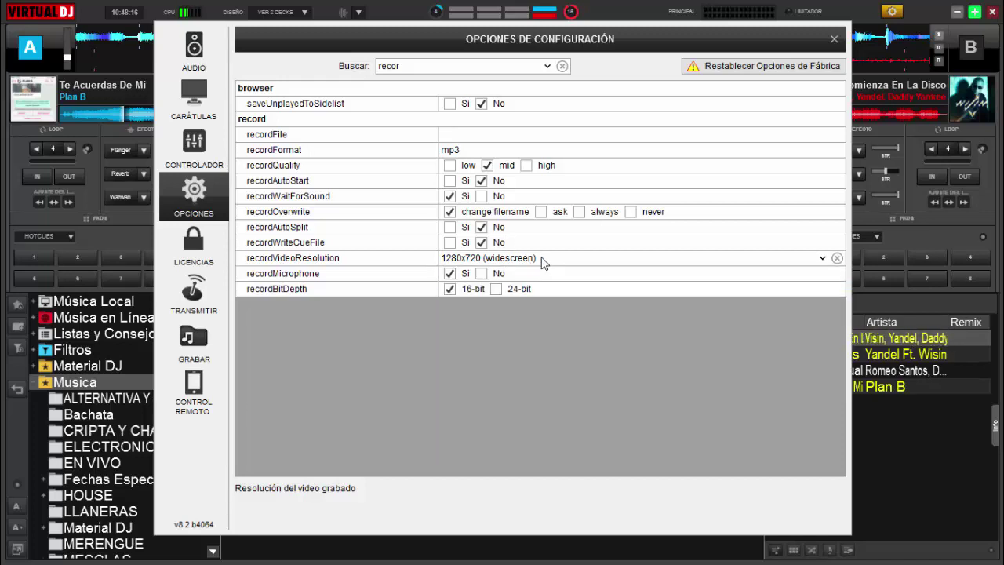
mouse_move(410, 292)
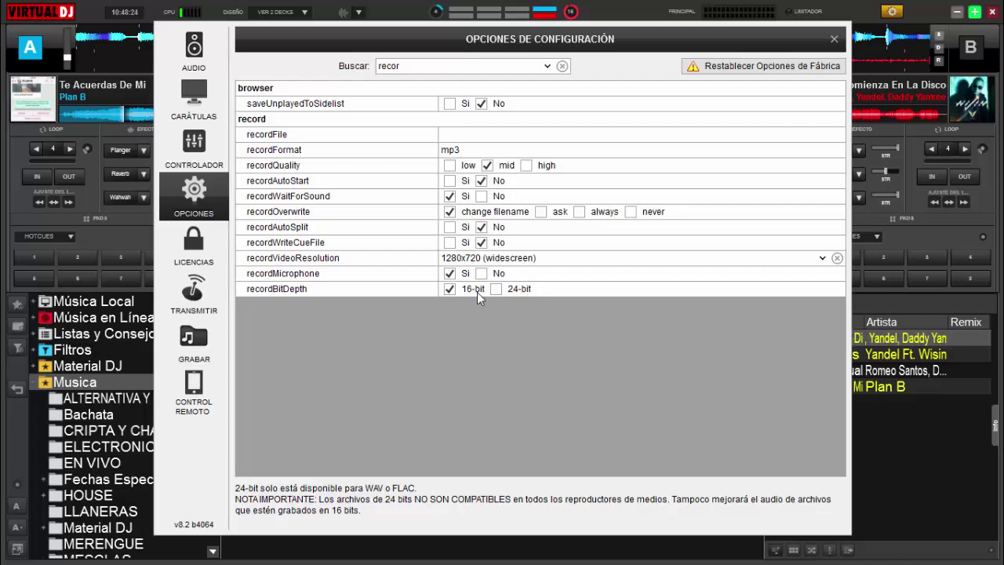
mouse_move(479, 279)
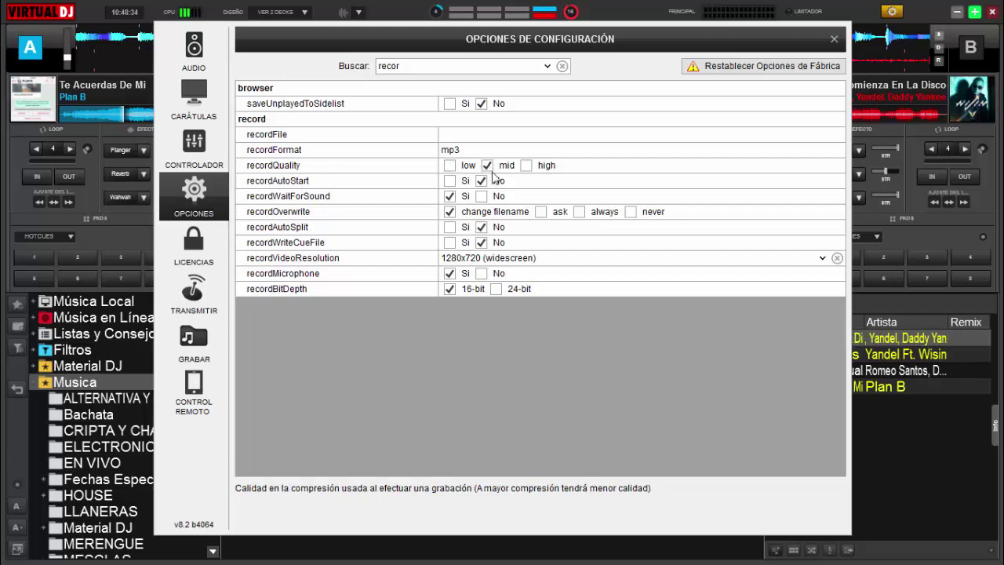
click(527, 165)
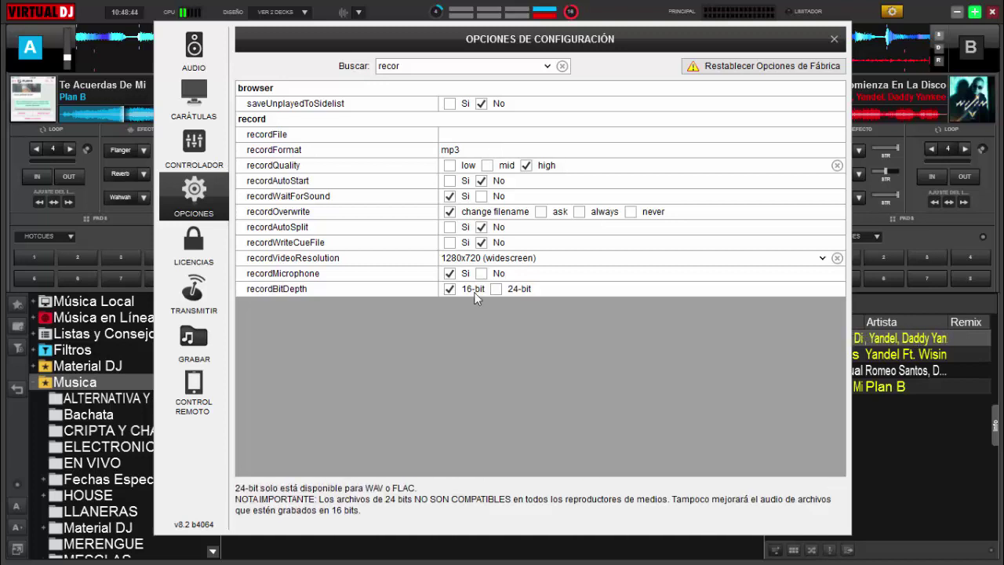
- Return to the recording page, review the video formats in the format list, and close the settings window
click(192, 341)
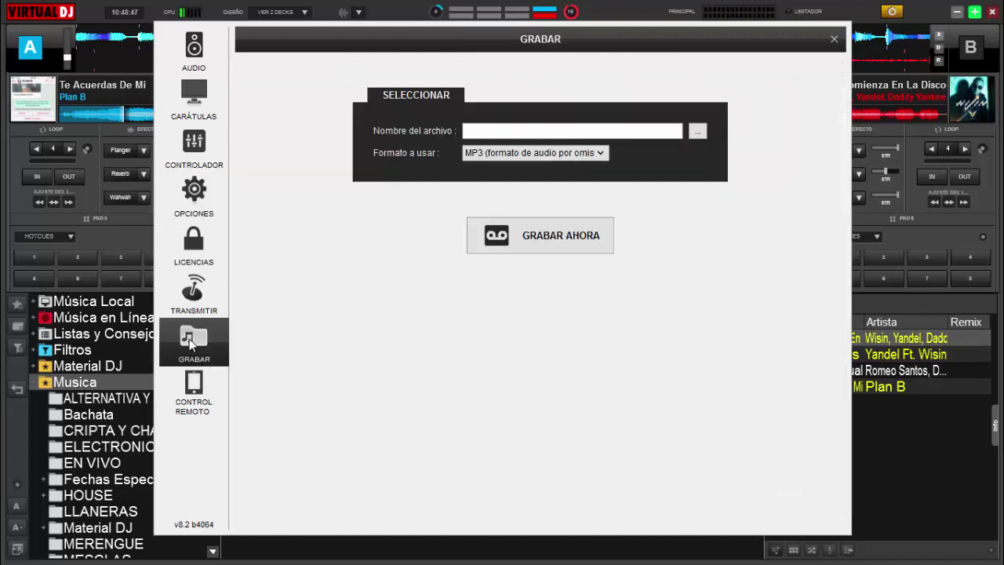
click(604, 153)
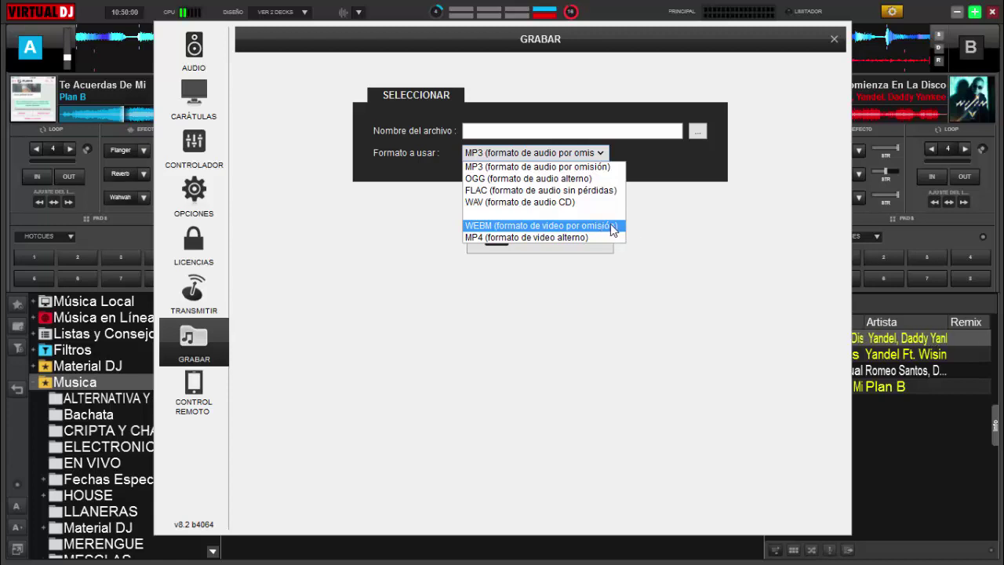
click(656, 233)
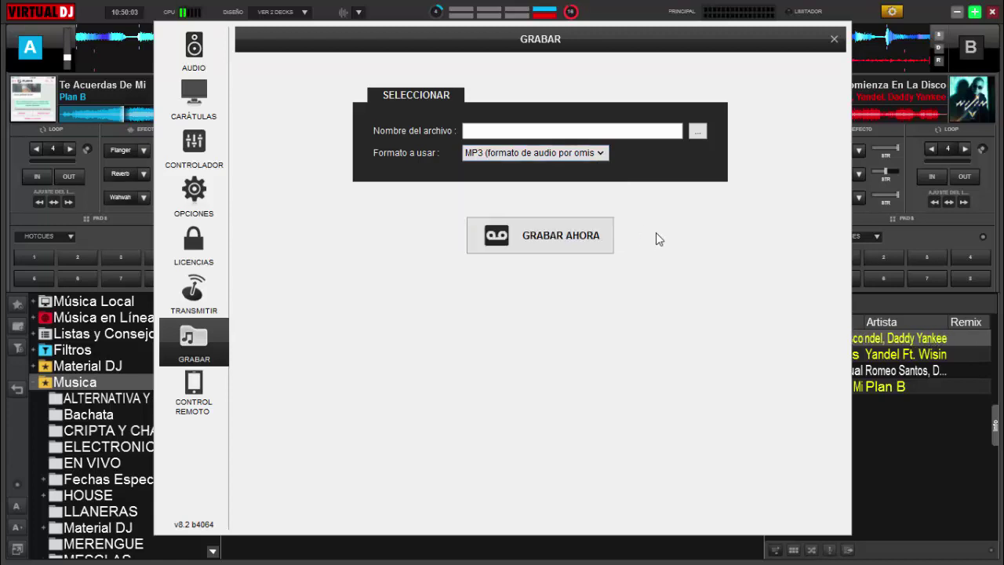
click(834, 39)
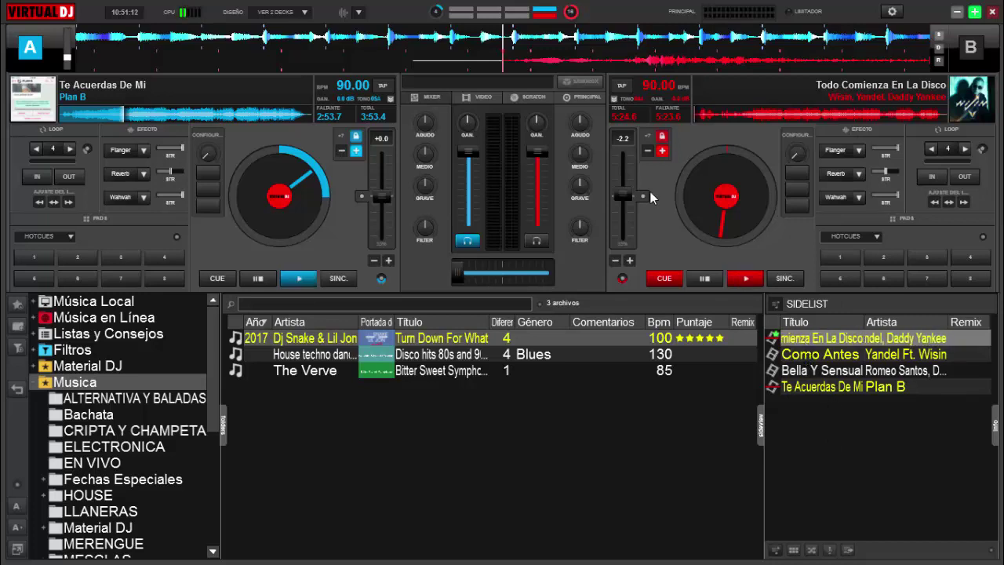
- Show the video mixer with its separate output window and move the video crossfader fully to deck A
click(473, 99)
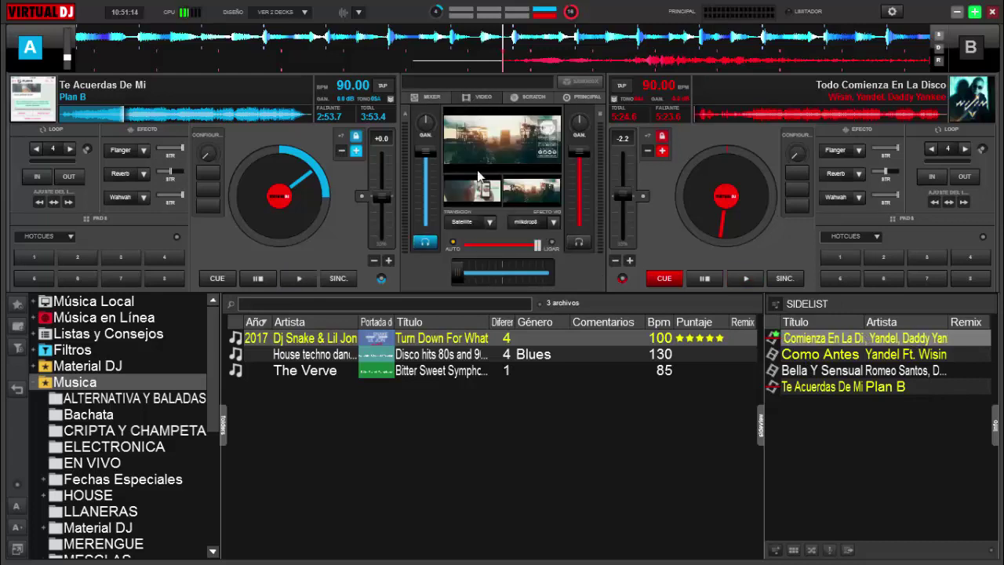
click(499, 151)
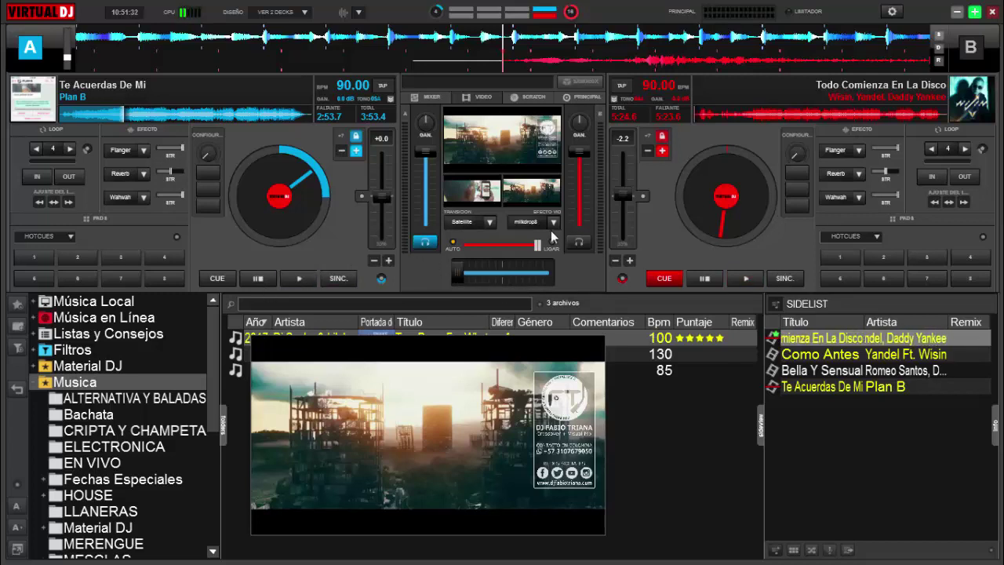
drag(538, 243, 468, 246)
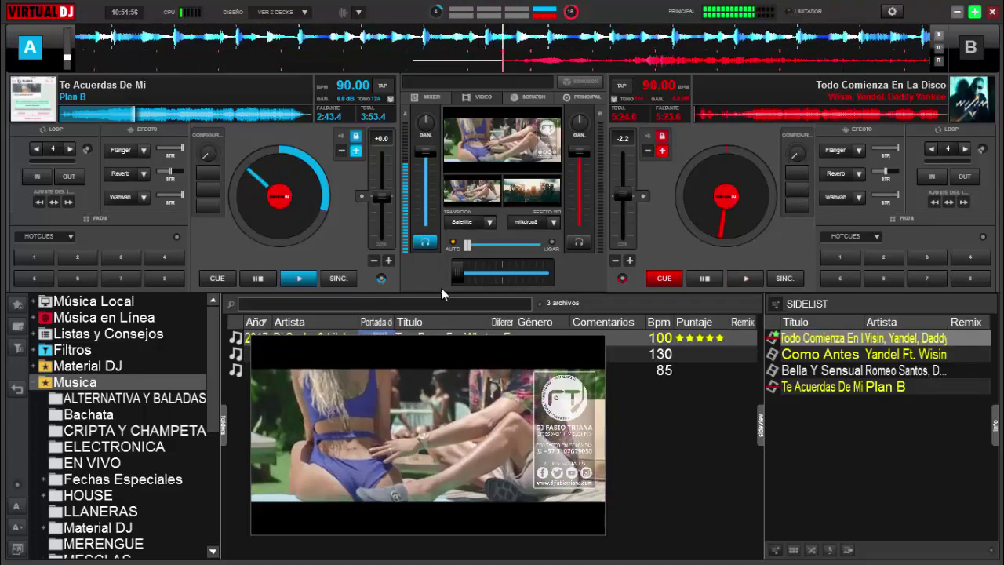
- Jump back to an earlier point of Te Acuerdas De Mi on deck A and stop the playback
click(342, 152)
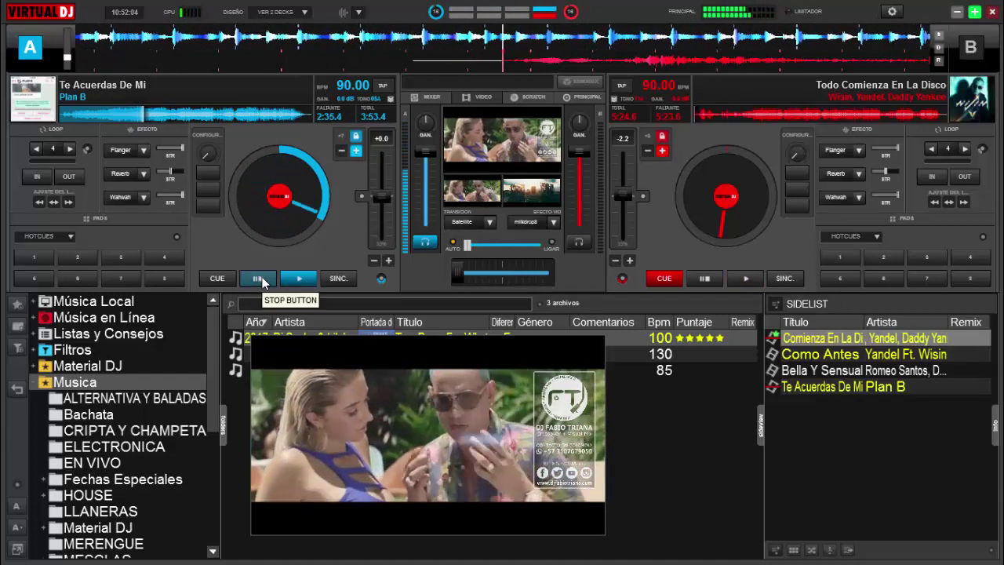
click(98, 114)
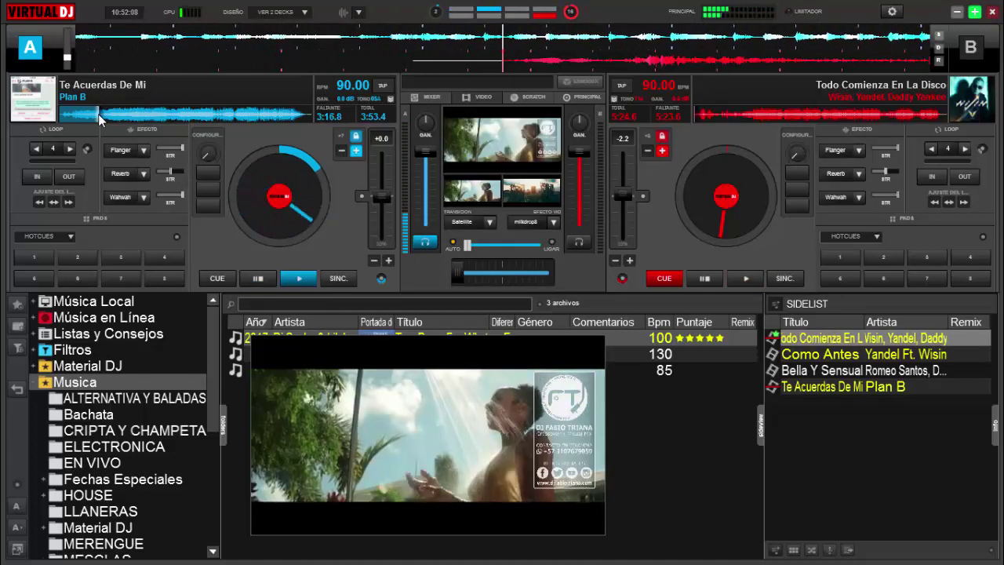
click(258, 280)
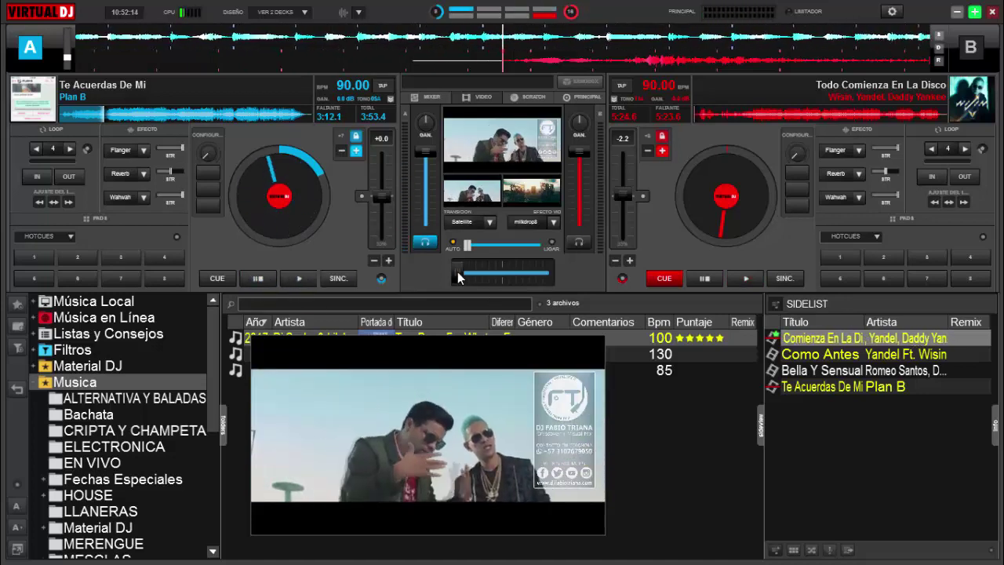
- Play Todo Comienza En La Disco on deck B with the crossfader on B, jumping further into the track
click(745, 279)
click(739, 114)
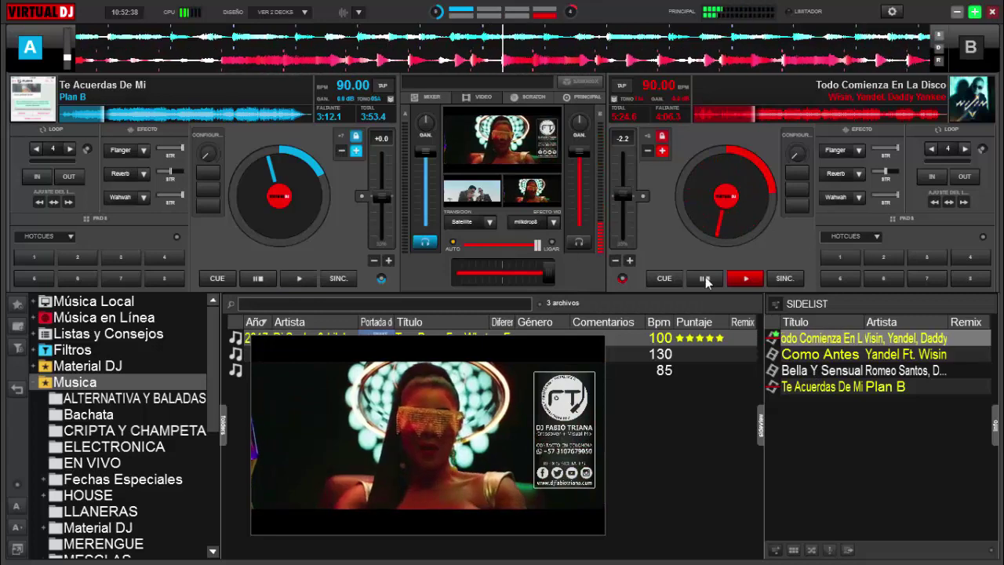
- Load Como Antes from the sidelist onto deck A and play a section further into the track before stopping it
drag(816, 354, 347, 192)
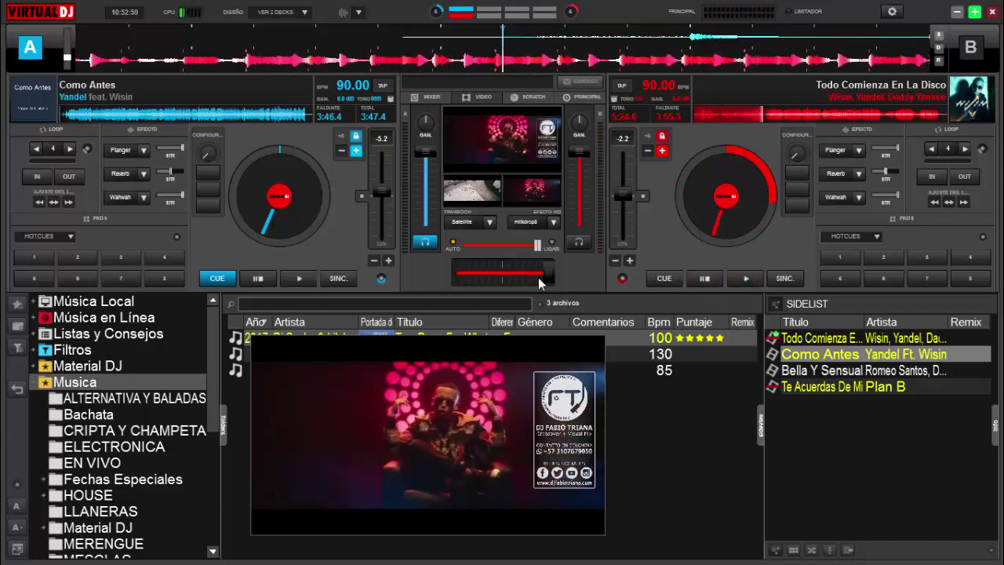
click(299, 279)
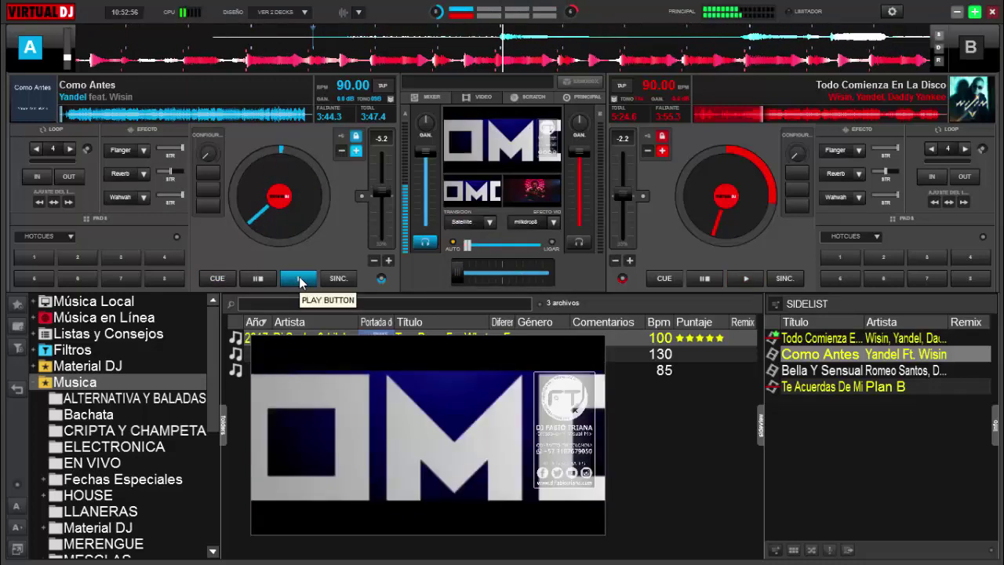
click(92, 117)
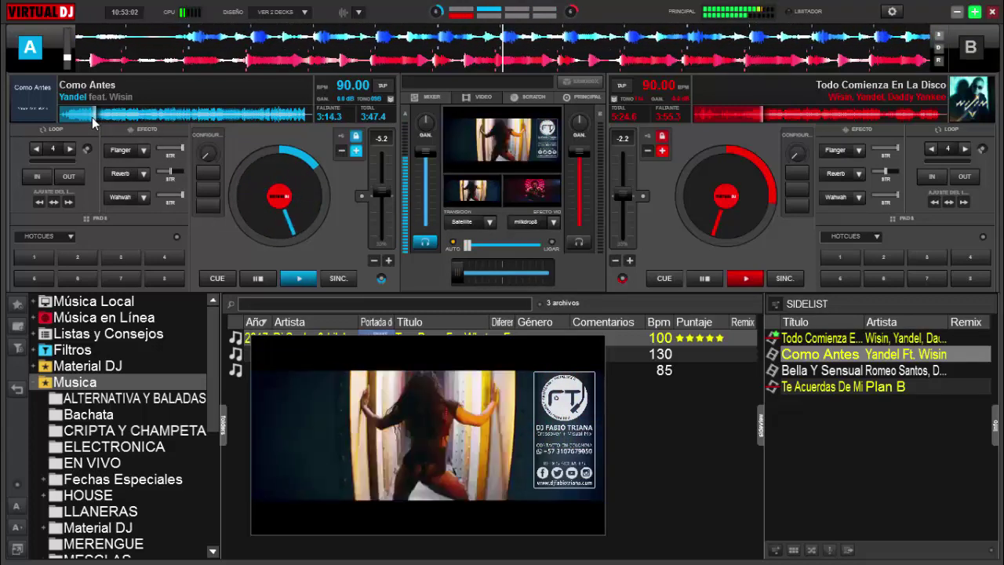
click(259, 278)
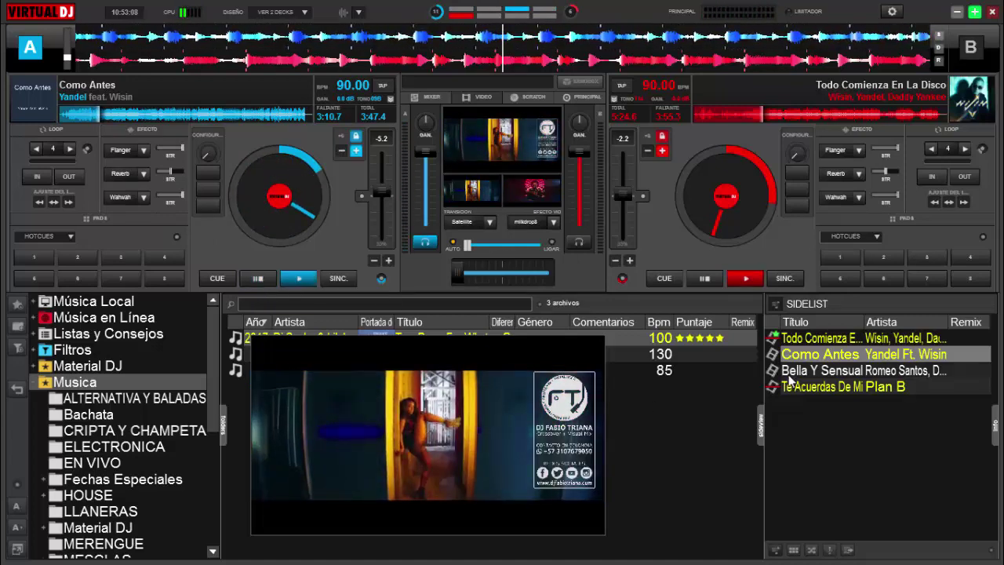
- Load Bella Y Sensual from the sidelist onto deck B and play it with the crossfader on B, jumping to 01:00
drag(789, 375, 671, 151)
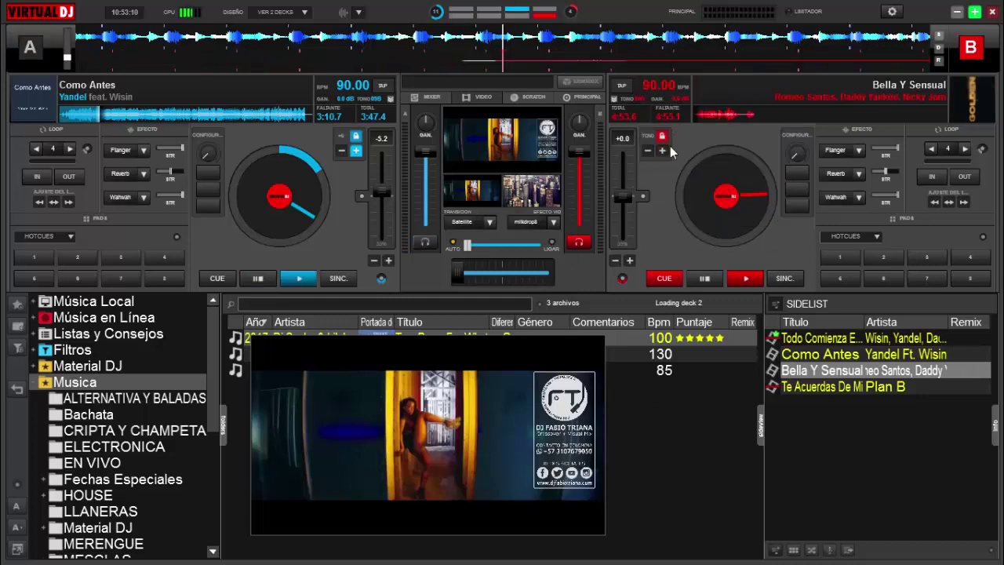
double_click(663, 151)
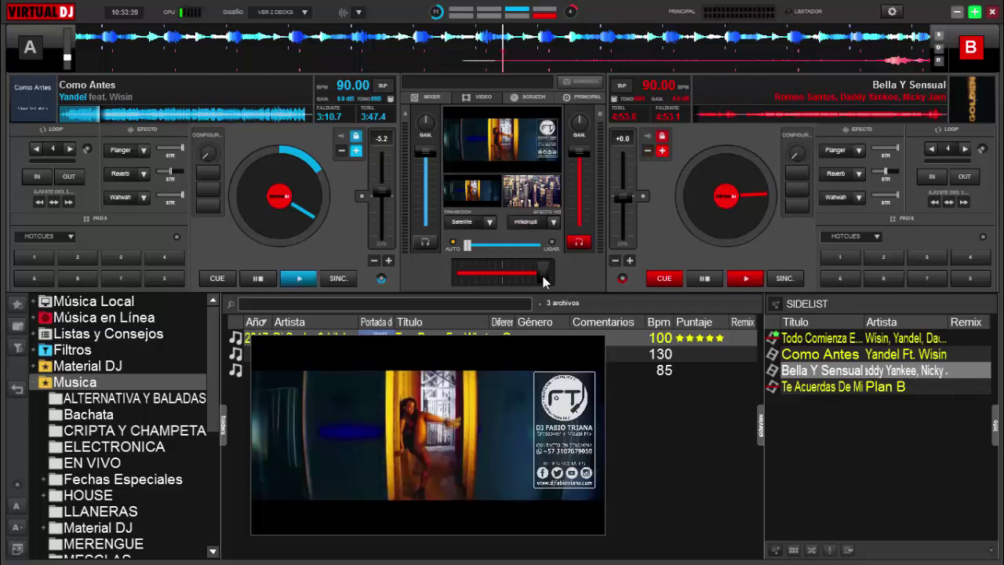
click(741, 279)
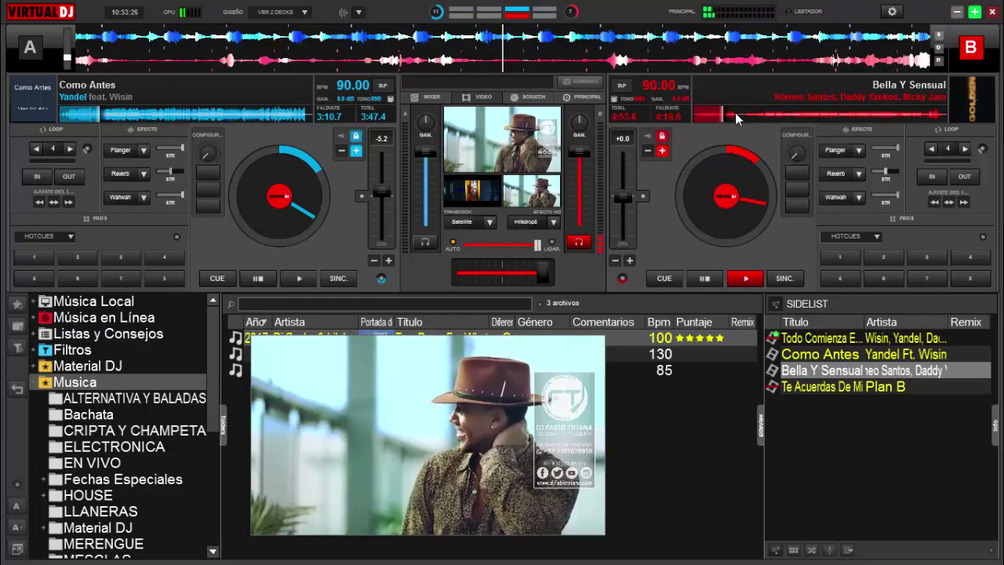
click(735, 112)
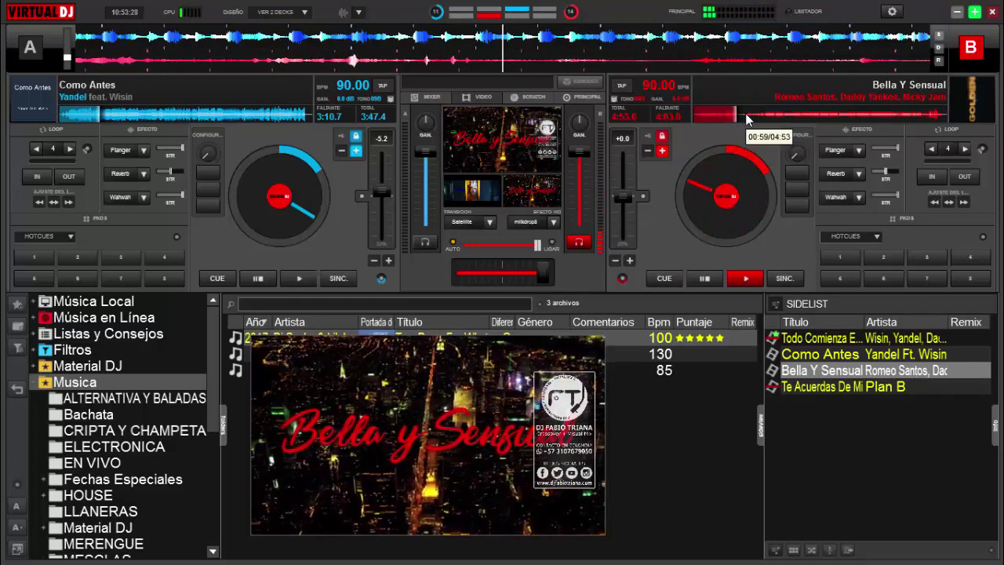
click(746, 114)
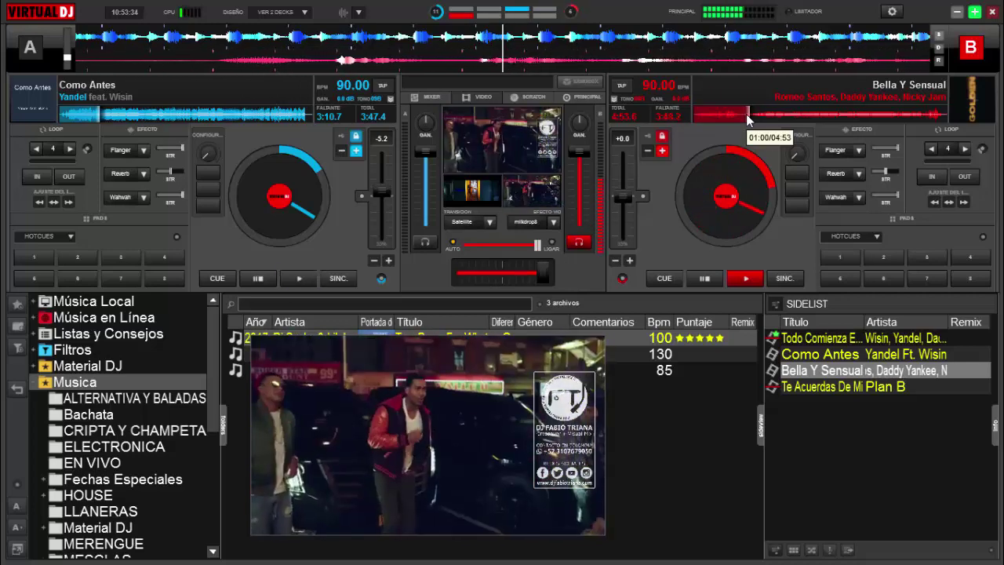
- Jump forward through three progressively later parts of Bella Y Sensual while it plays on deck B
click(775, 114)
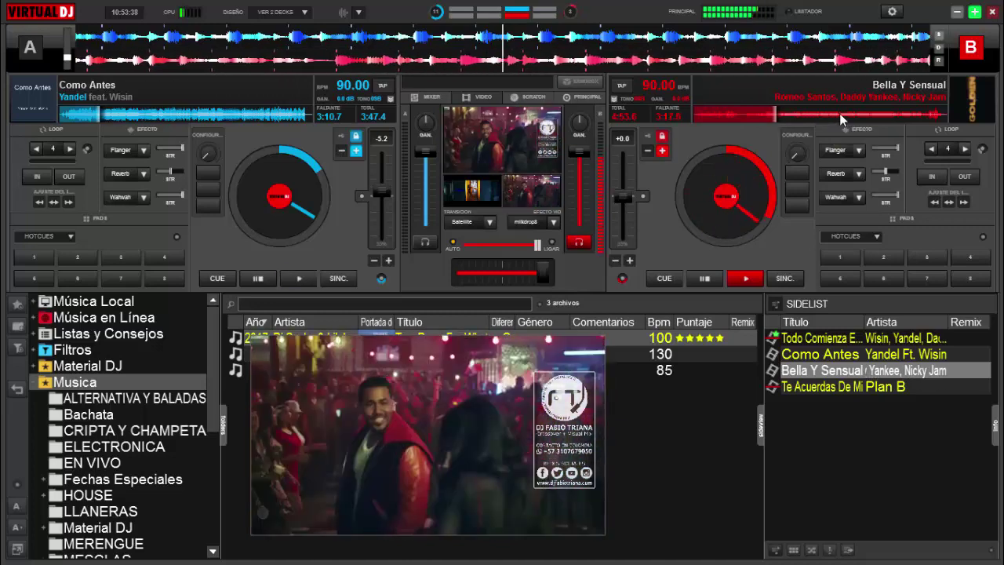
click(846, 113)
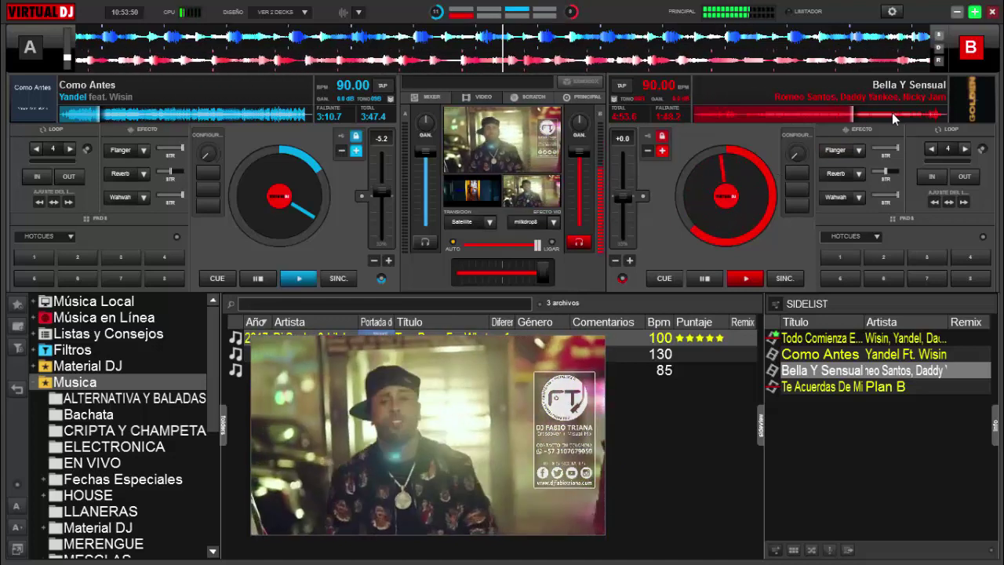
click(892, 113)
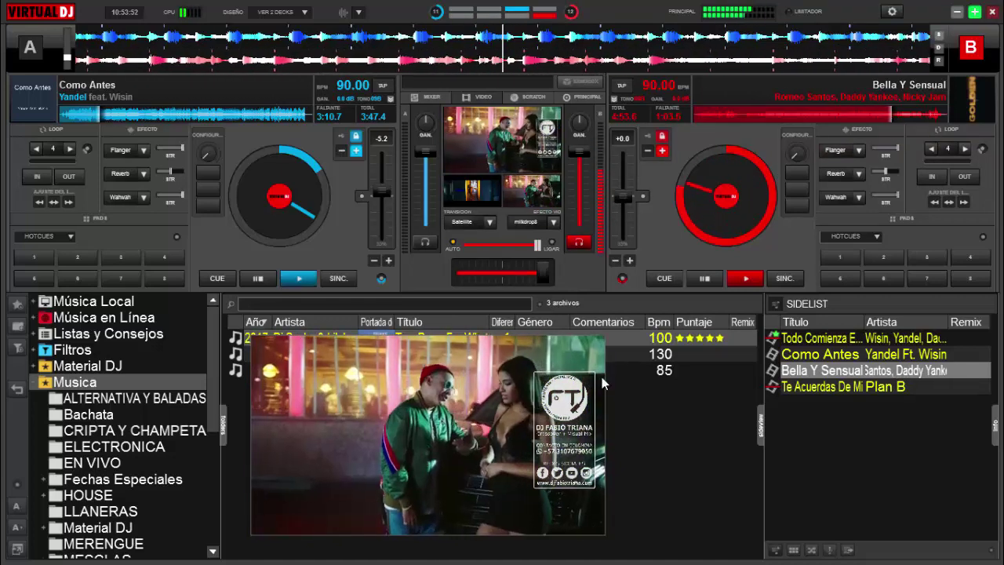
- View the video output full screen, return to the decks, and pause Bella Y Sensual on deck B
double_click(427, 443)
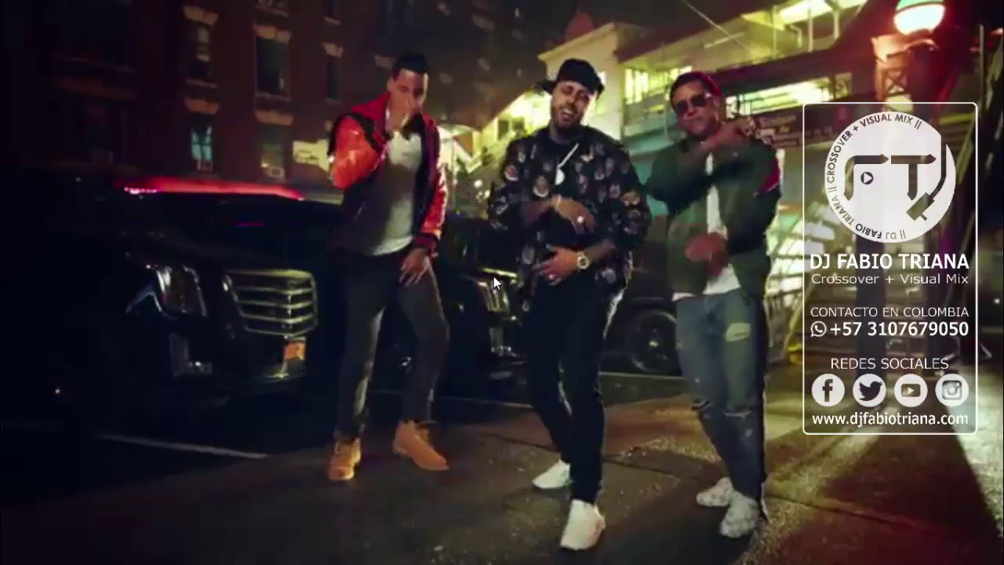
key(Escape)
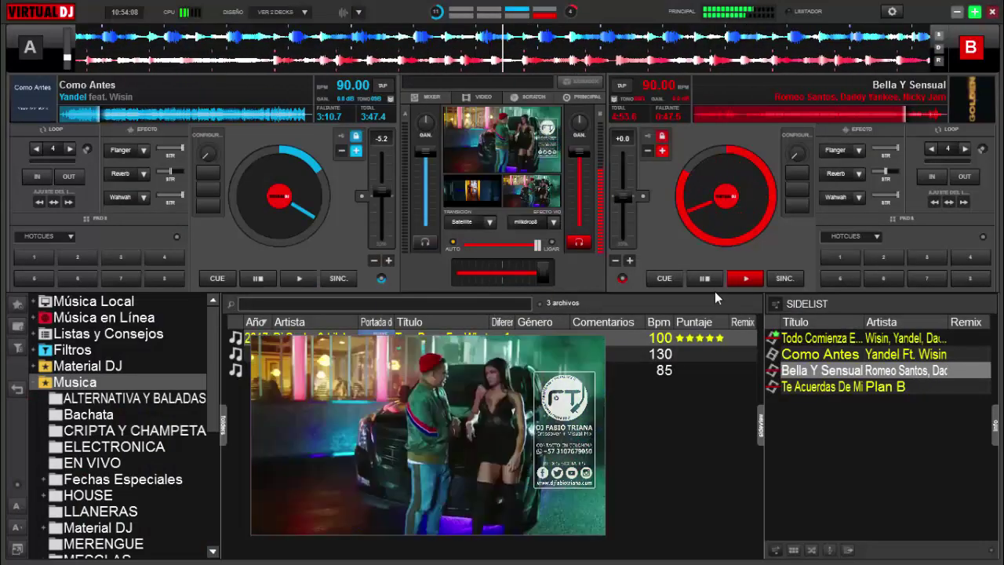
click(712, 281)
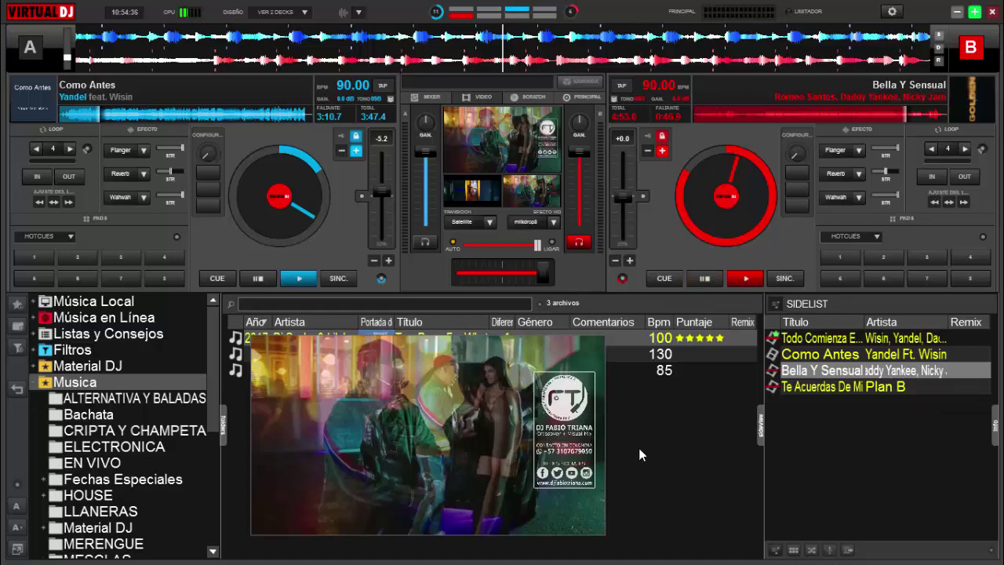
- Show the paused video output full screen once more and return to the deck view
double_click(460, 430)
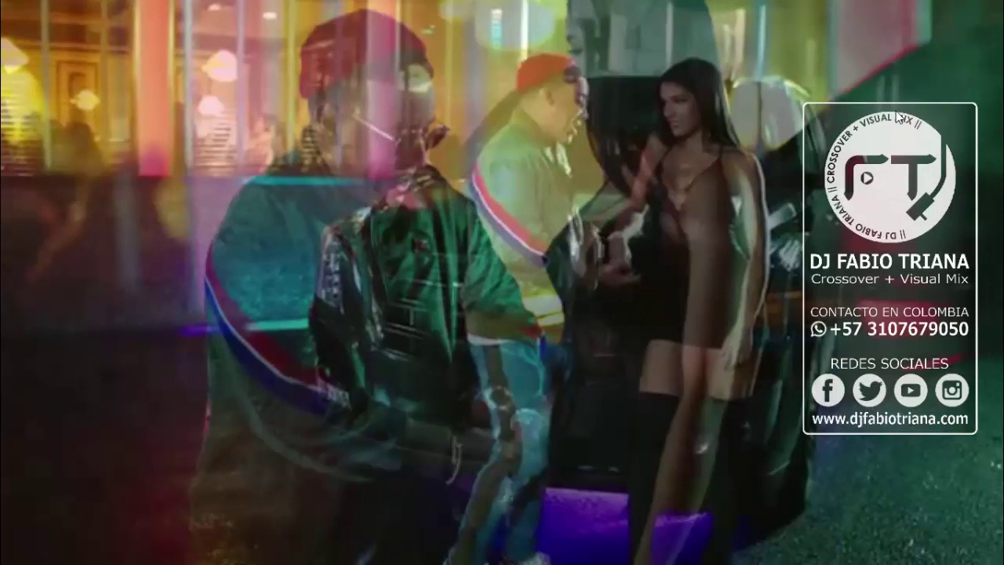
double_click(531, 245)
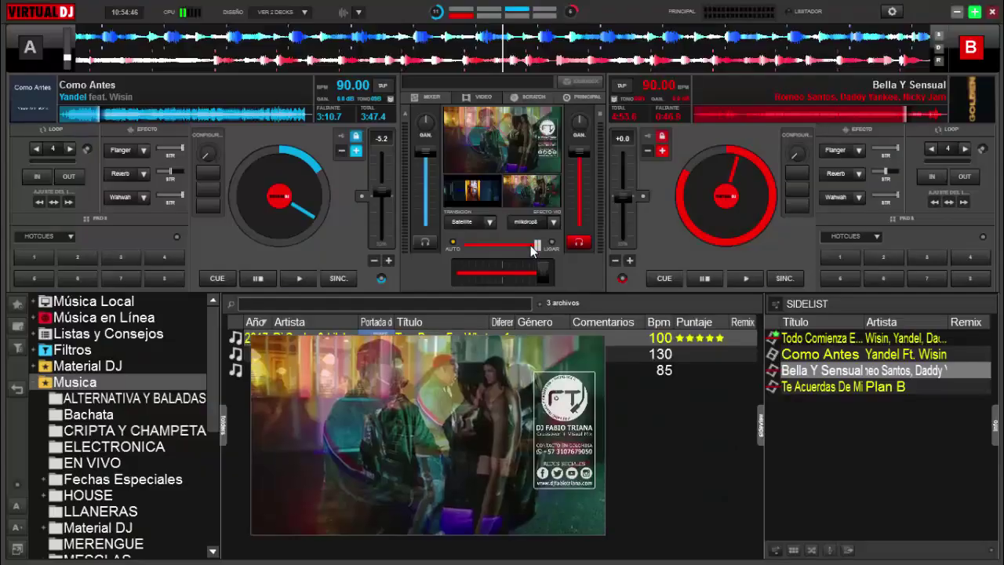